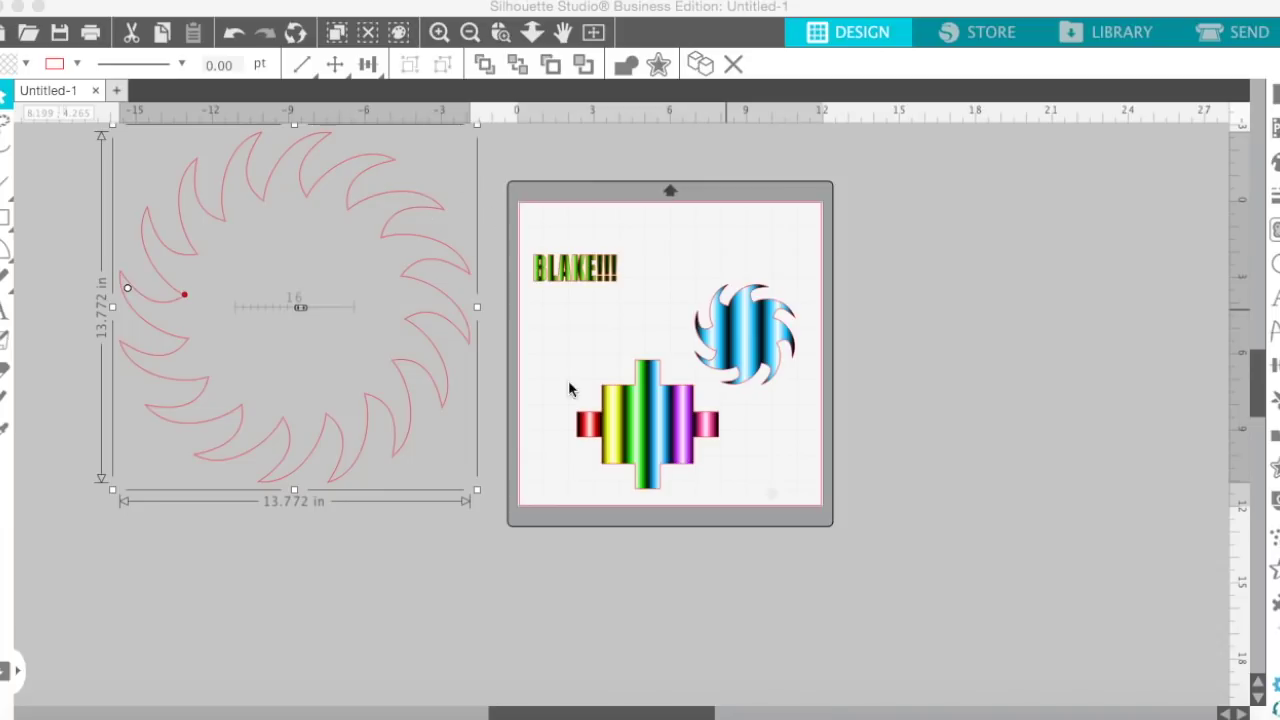
- Select the spiral and draw a small test shape over the cross
left_click(297, 313)
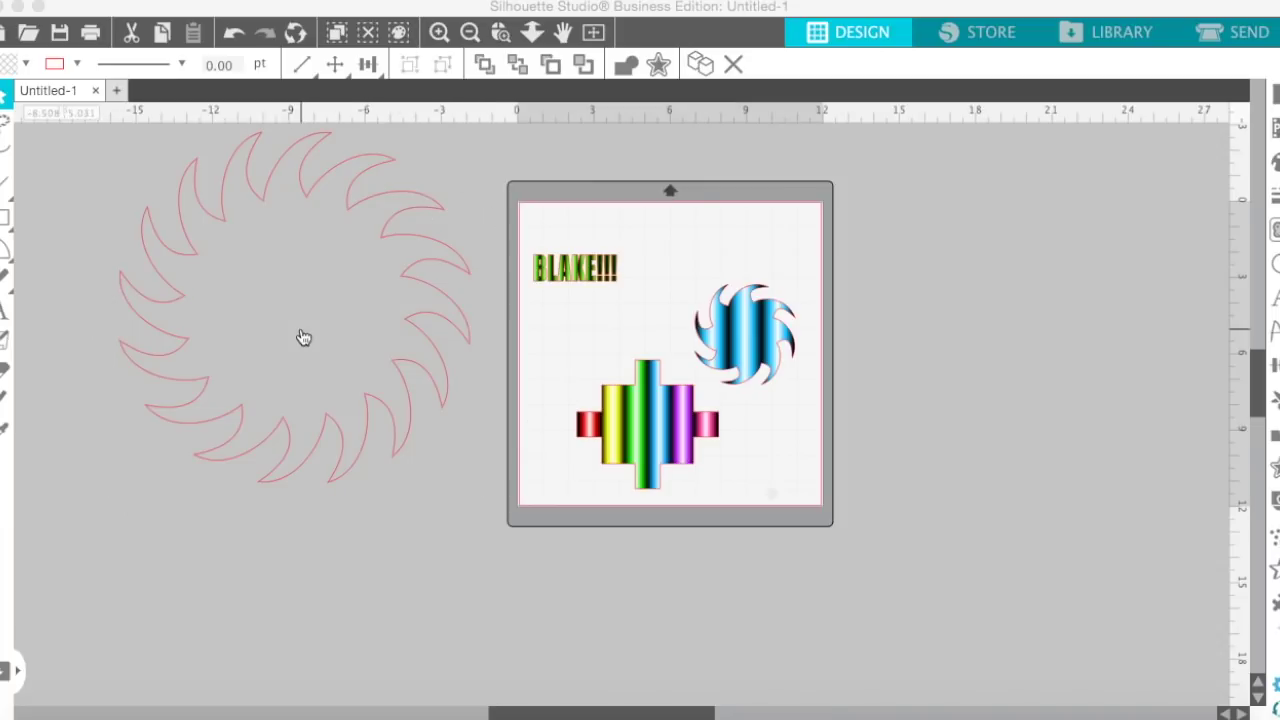
left_click(350, 440)
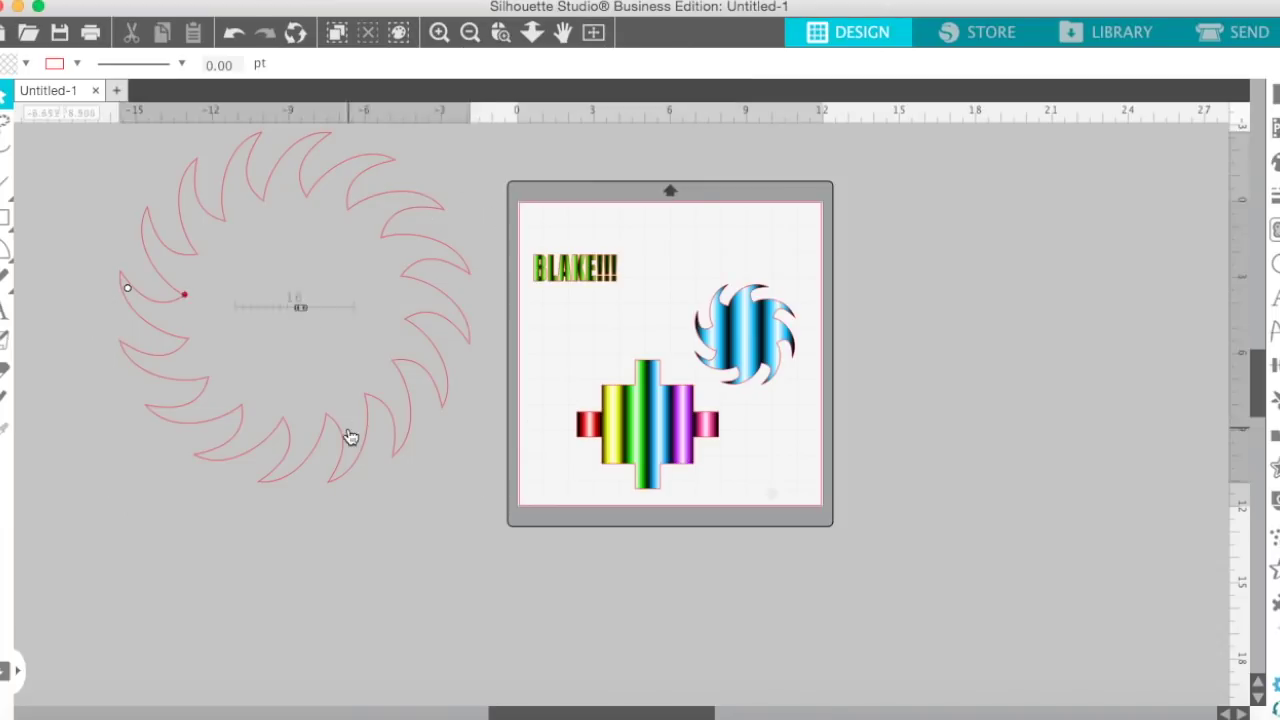
left_click(317, 388)
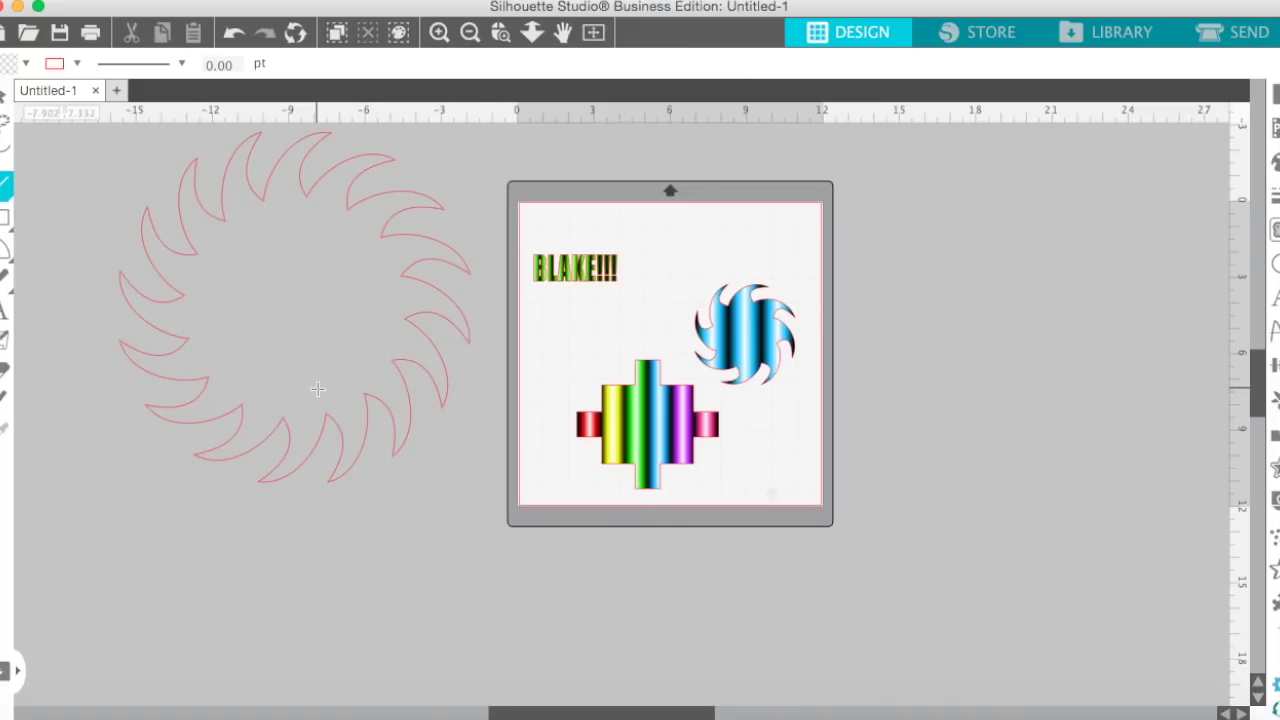
left_click(6, 248)
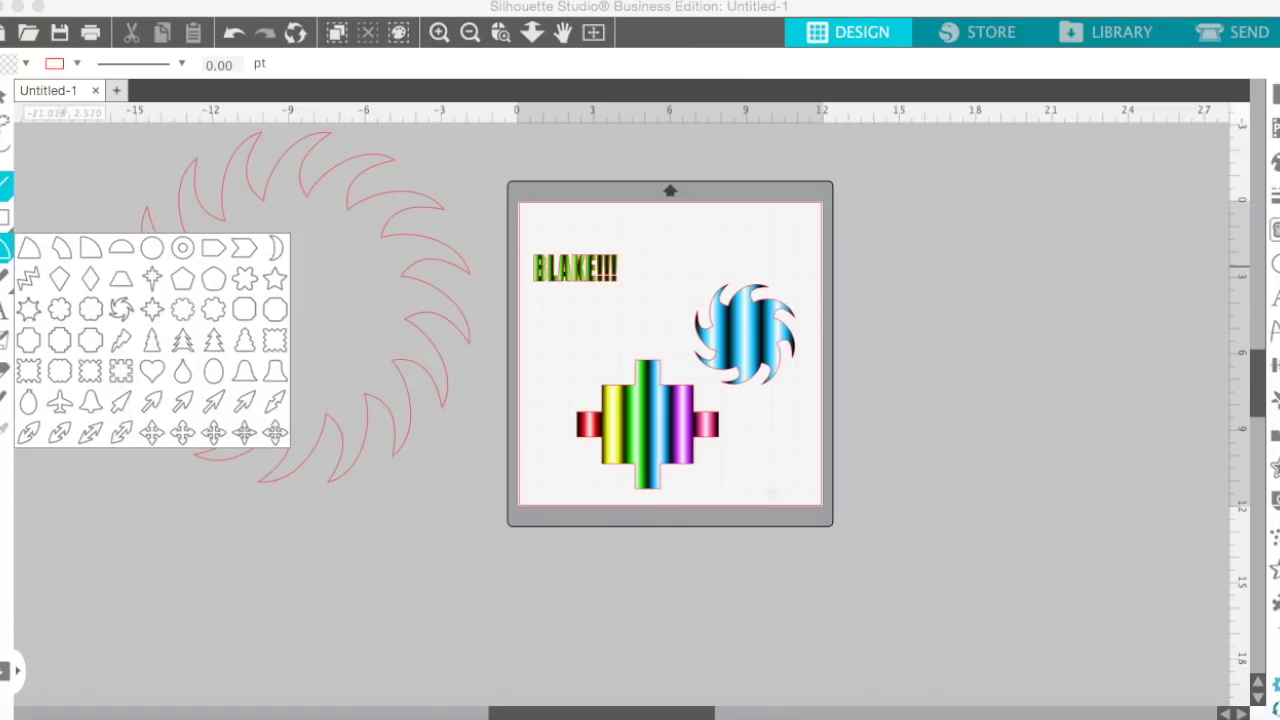
left_click(440, 345)
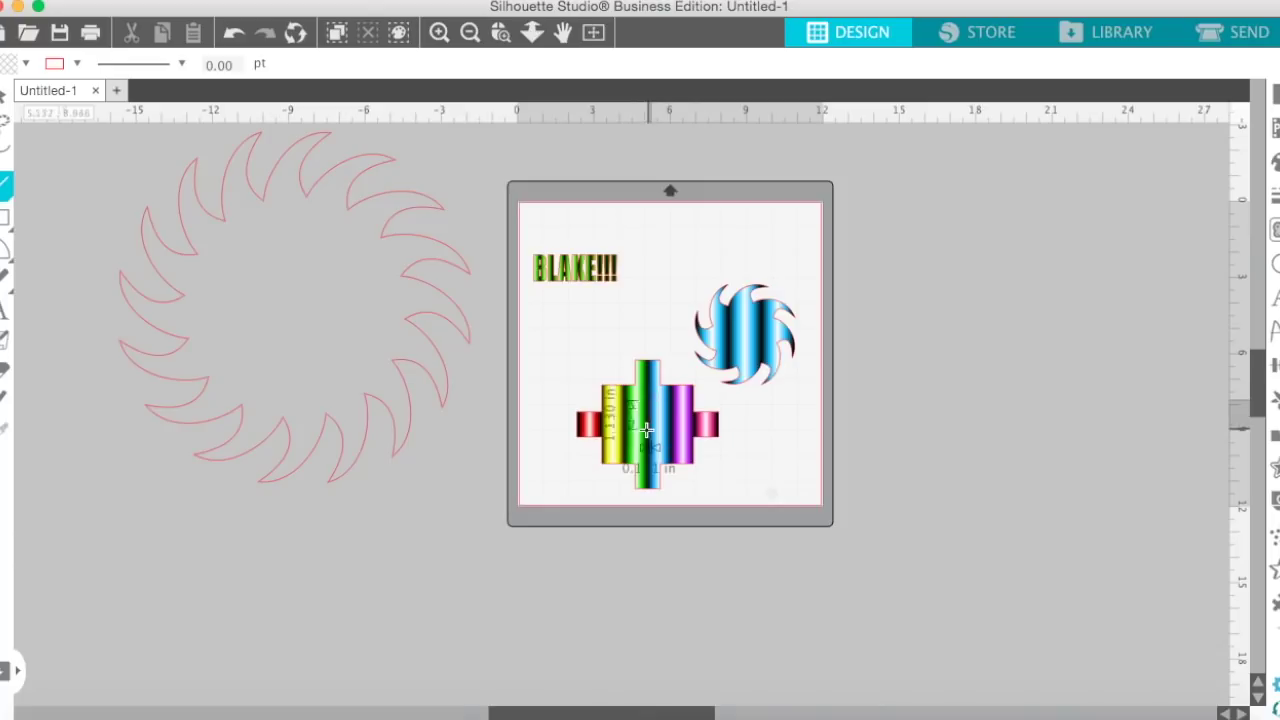
left_click_drag(652, 402, 662, 432)
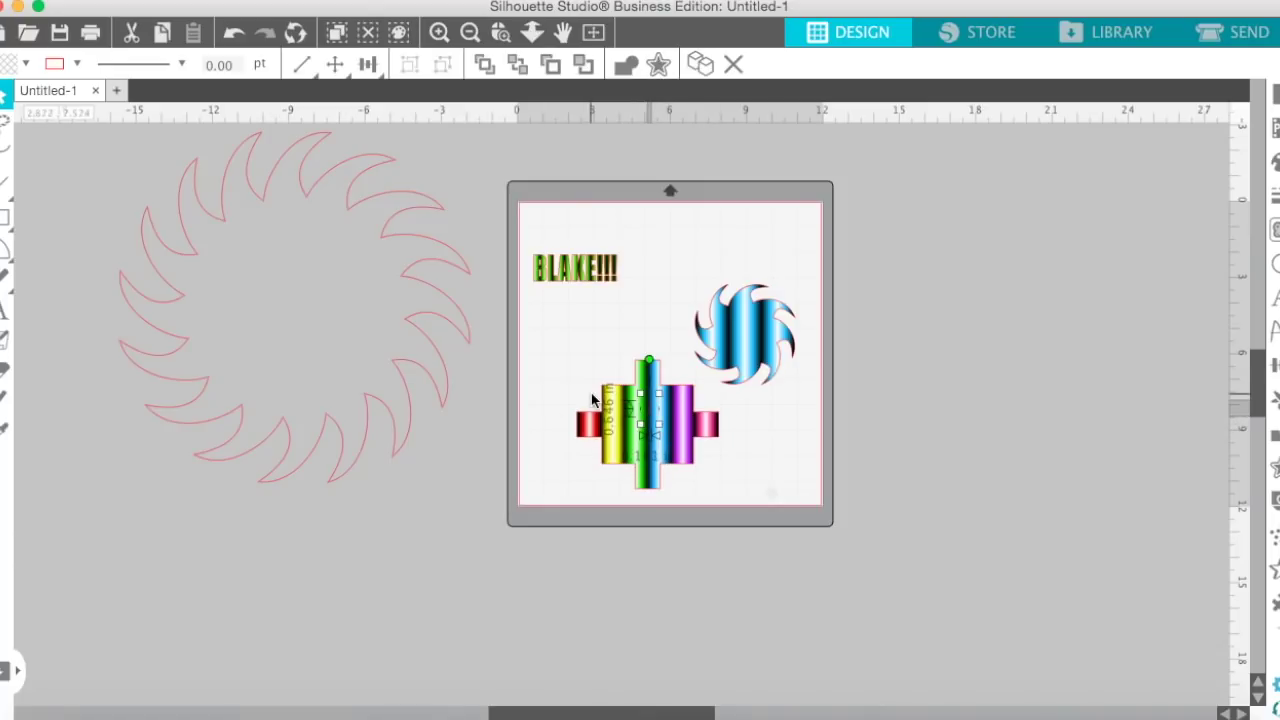
- Discard the test shape and start a new blank 12 x 12 in document, Untitled-3
key("Escape")
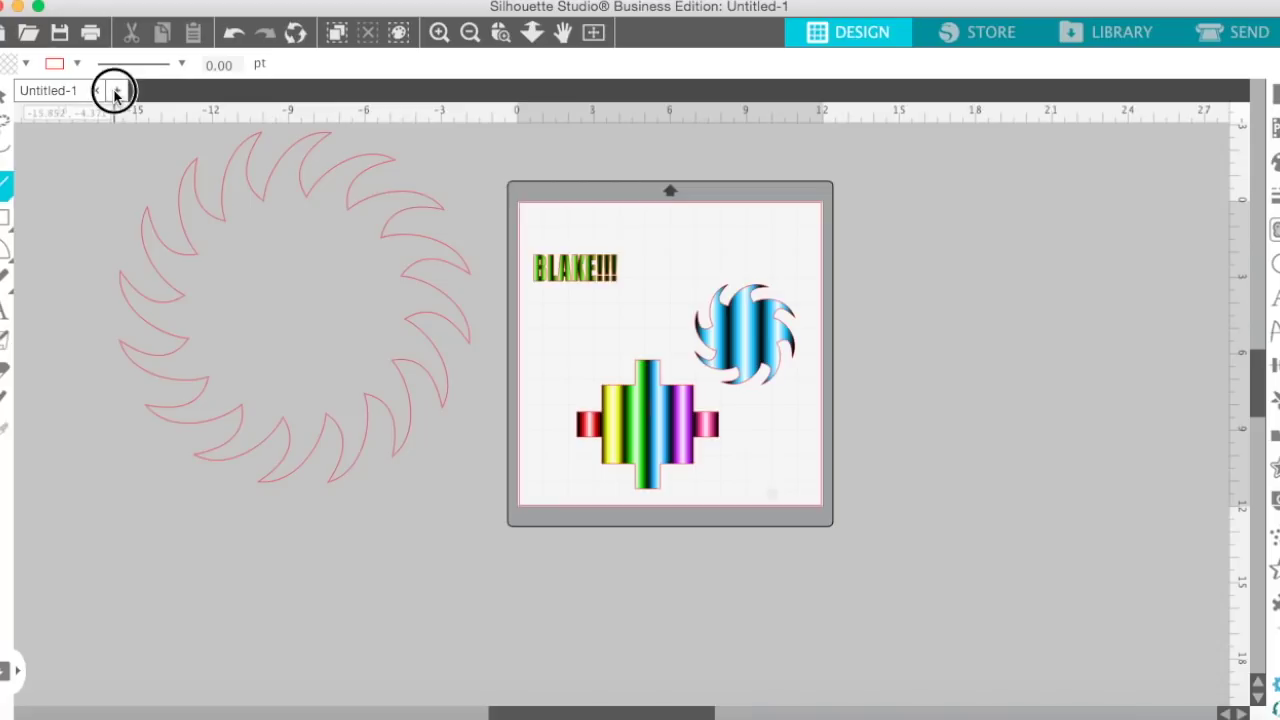
left_click(117, 91)
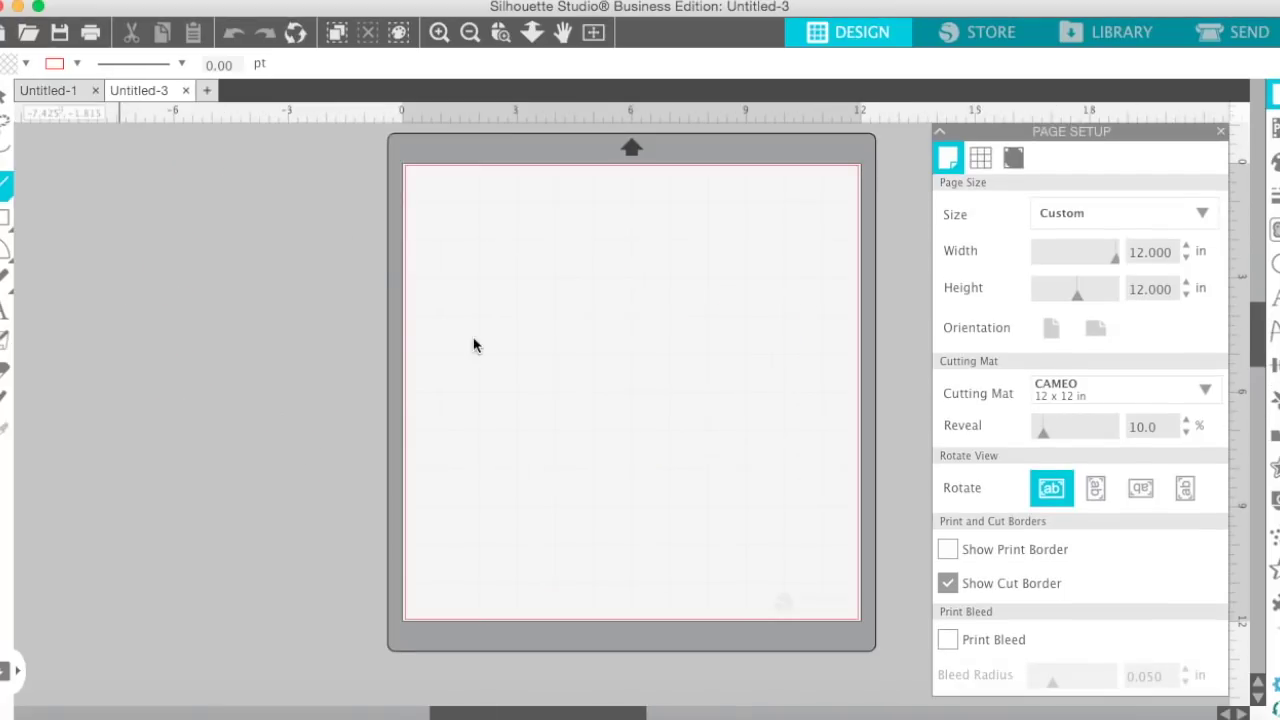
left_click(6, 250)
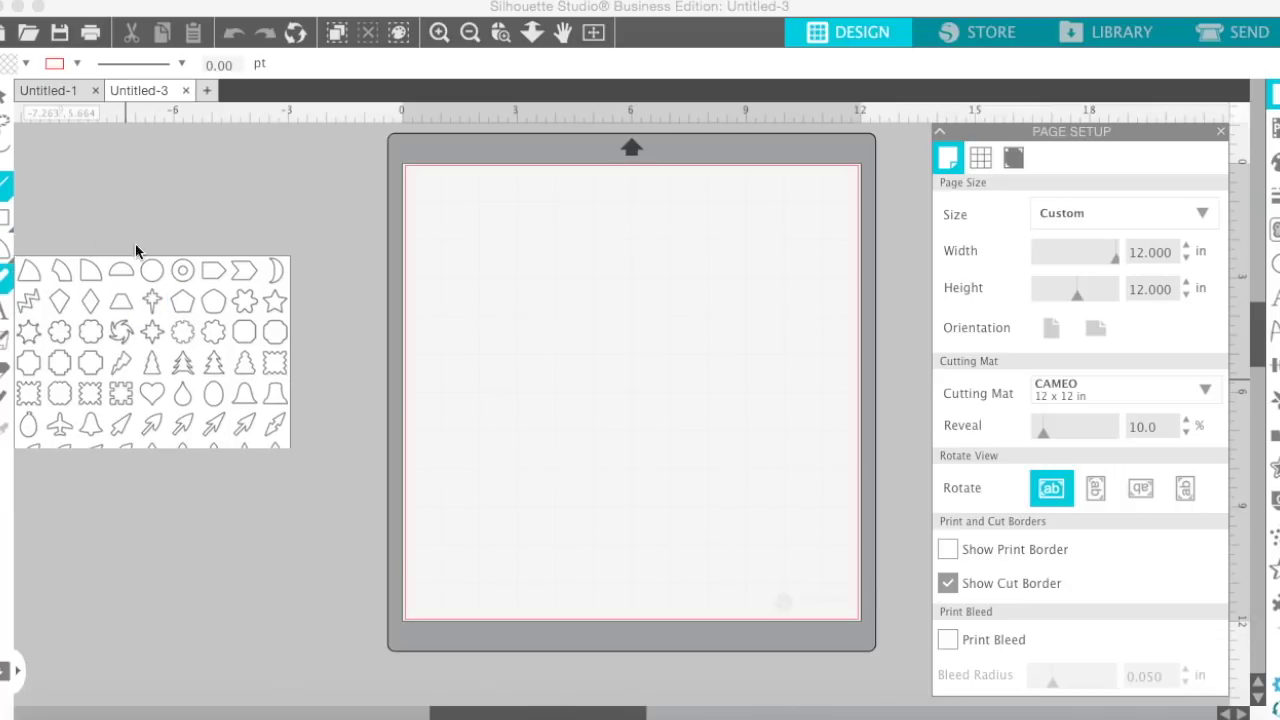
- Draw a crescent moon outline across the upper part of the mat, leaving it unfilled
left_click(275, 251)
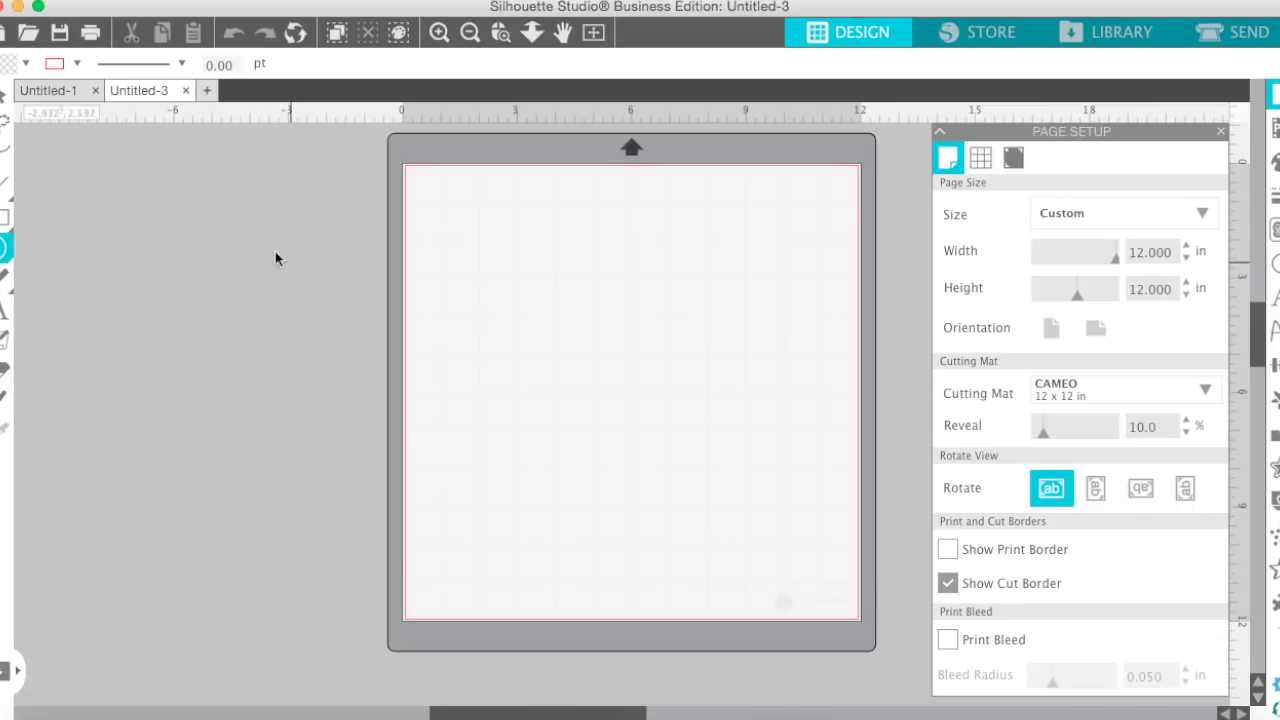
left_click_drag(691, 266, 697, 373)
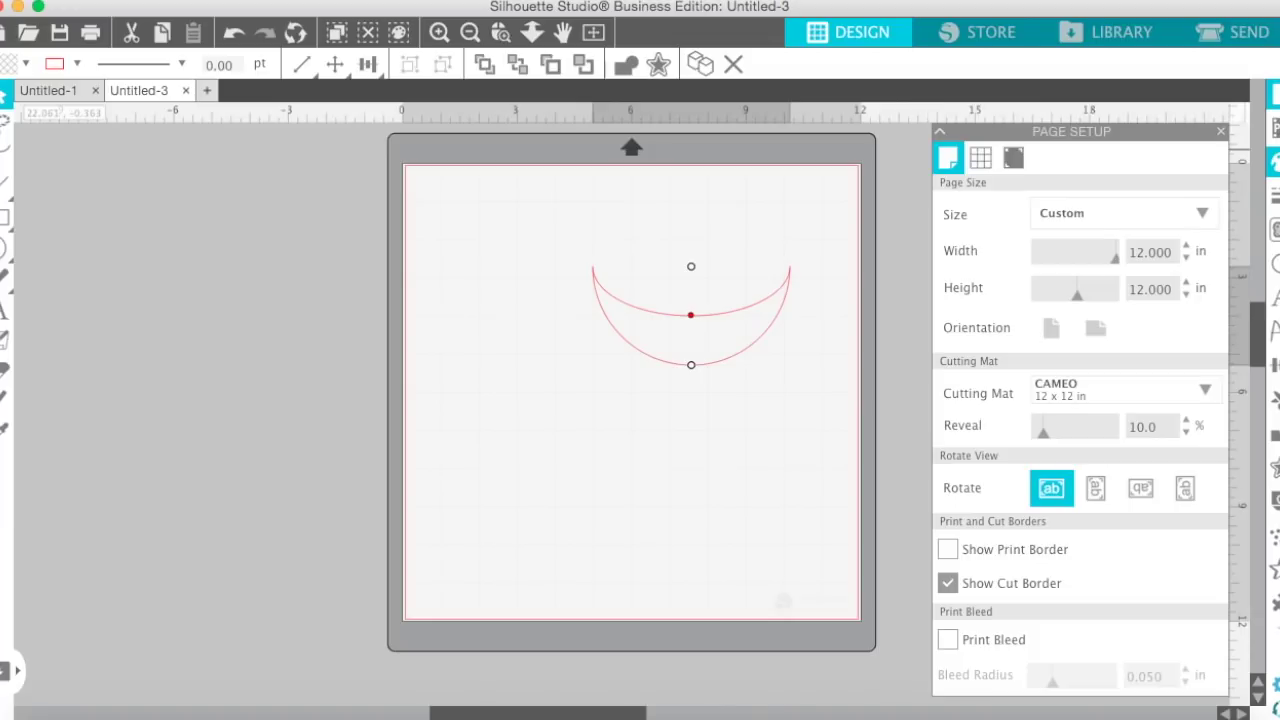
left_click(26, 64)
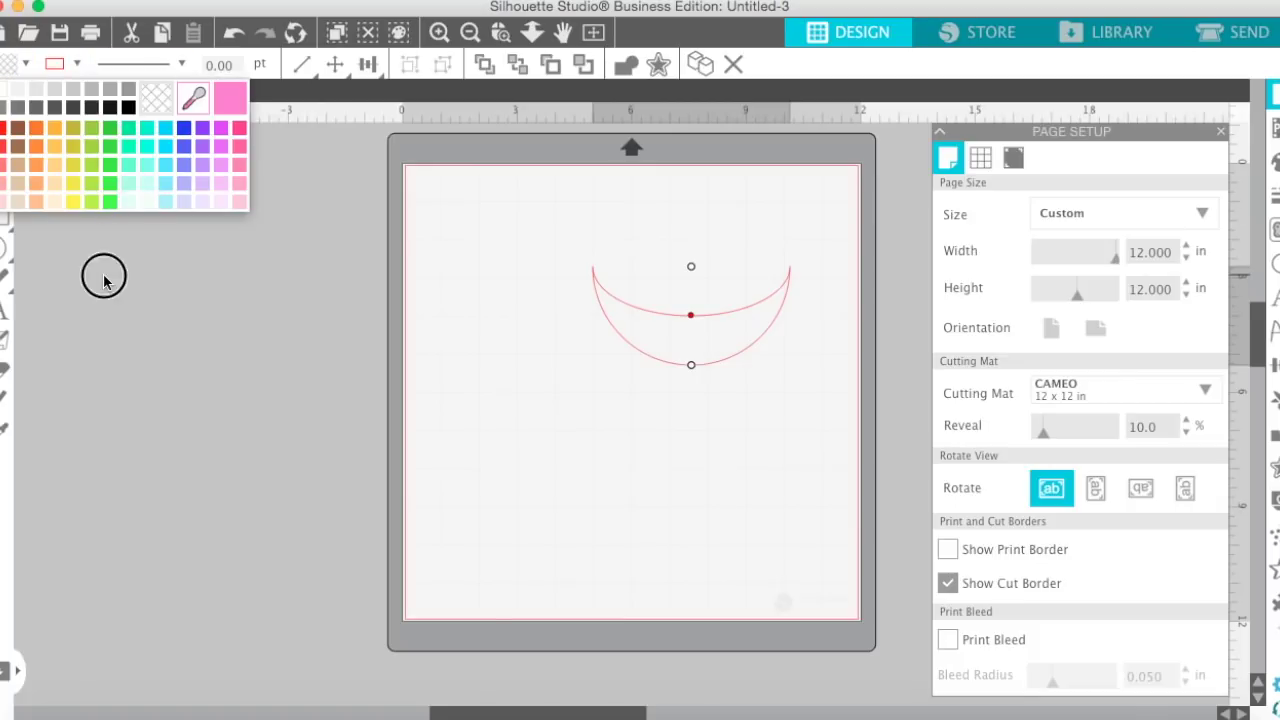
left_click(583, 305)
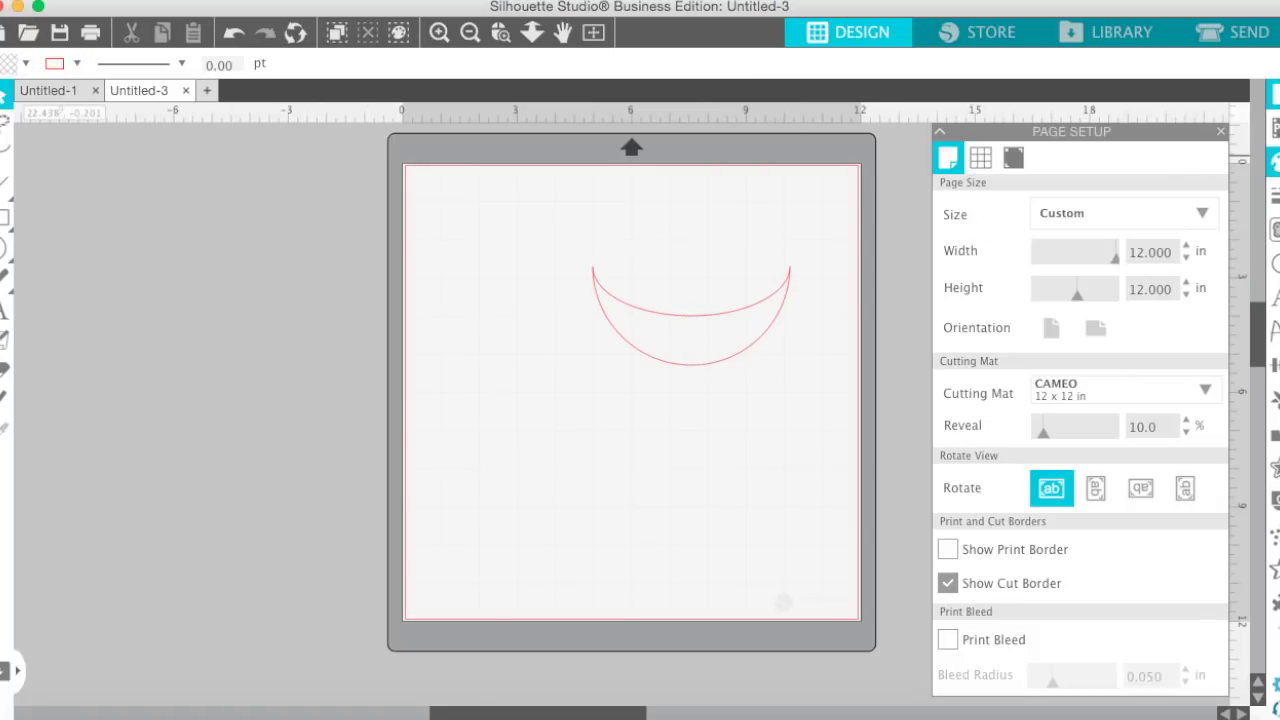
left_click(1272, 160)
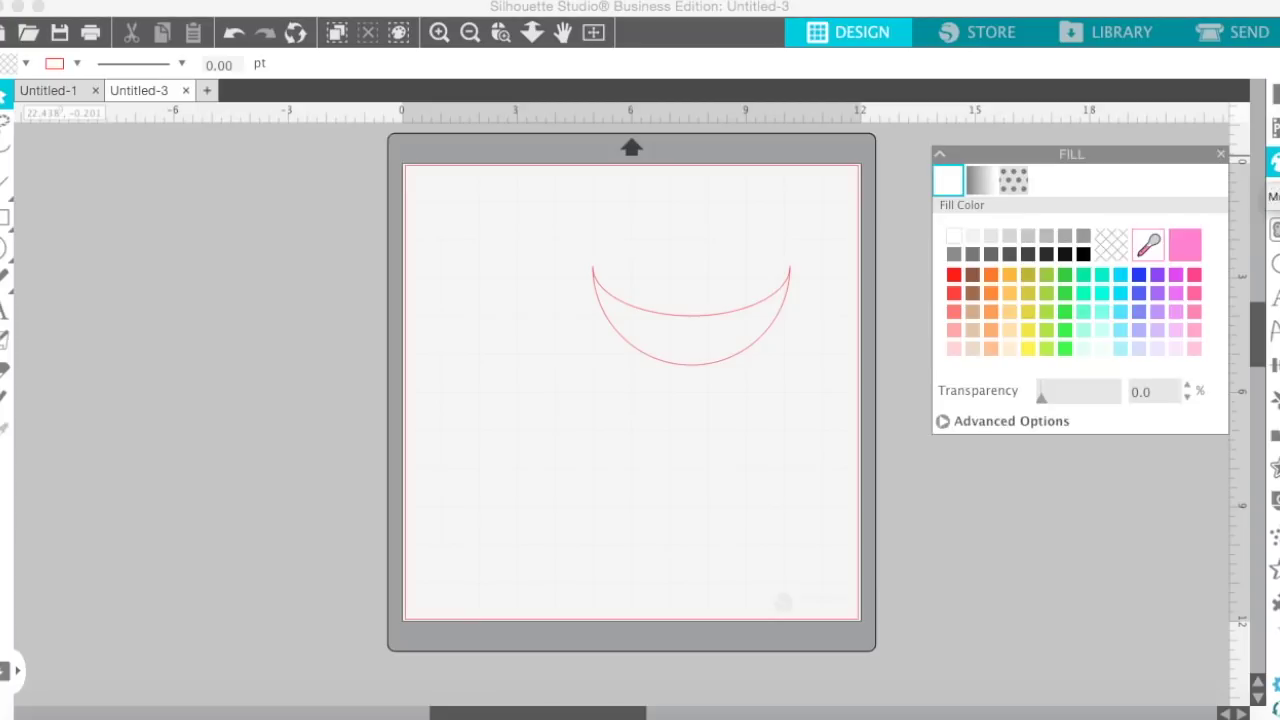
- Preview blue and cyan gradients at about half transparency, with gradient Advanced Options expanded
left_click(983, 155)
scroll(986, 319, "up", 3)
scroll(986, 319, "up", 3)
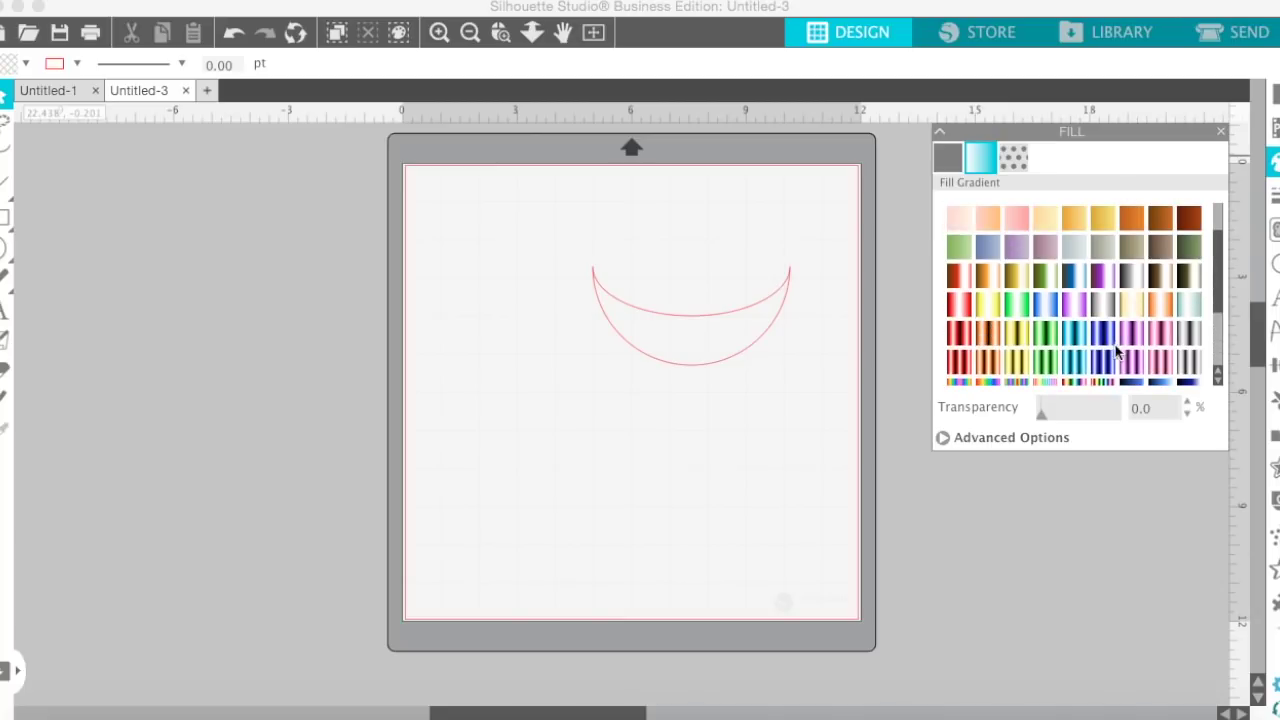
left_click(1074, 363)
left_click_drag(1040, 410, 1080, 410)
left_click(1075, 338)
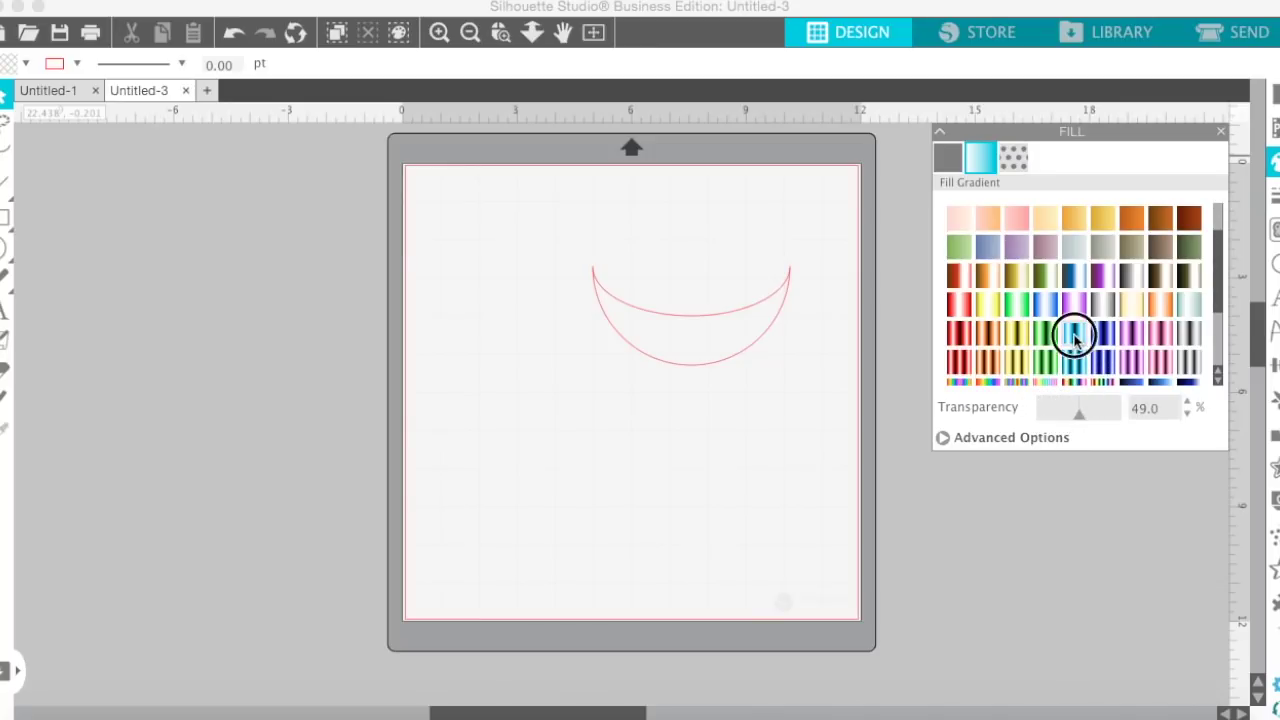
left_click(985, 437)
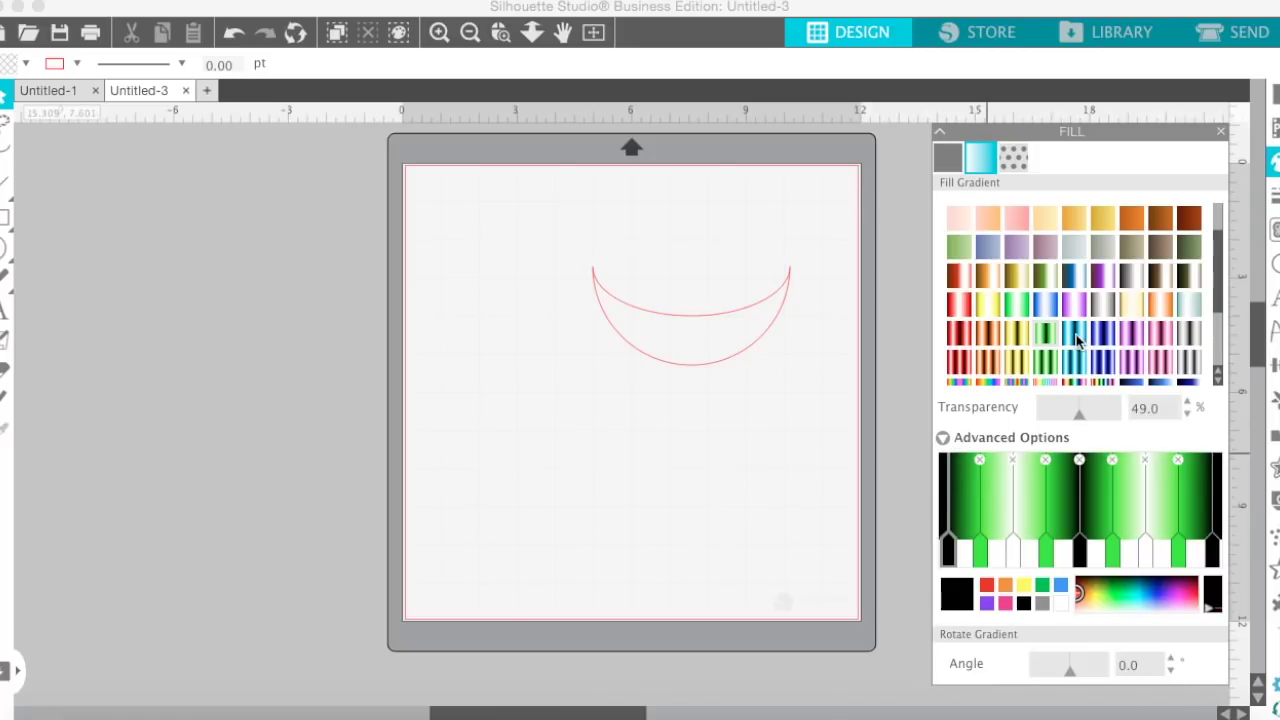
left_click(700, 320)
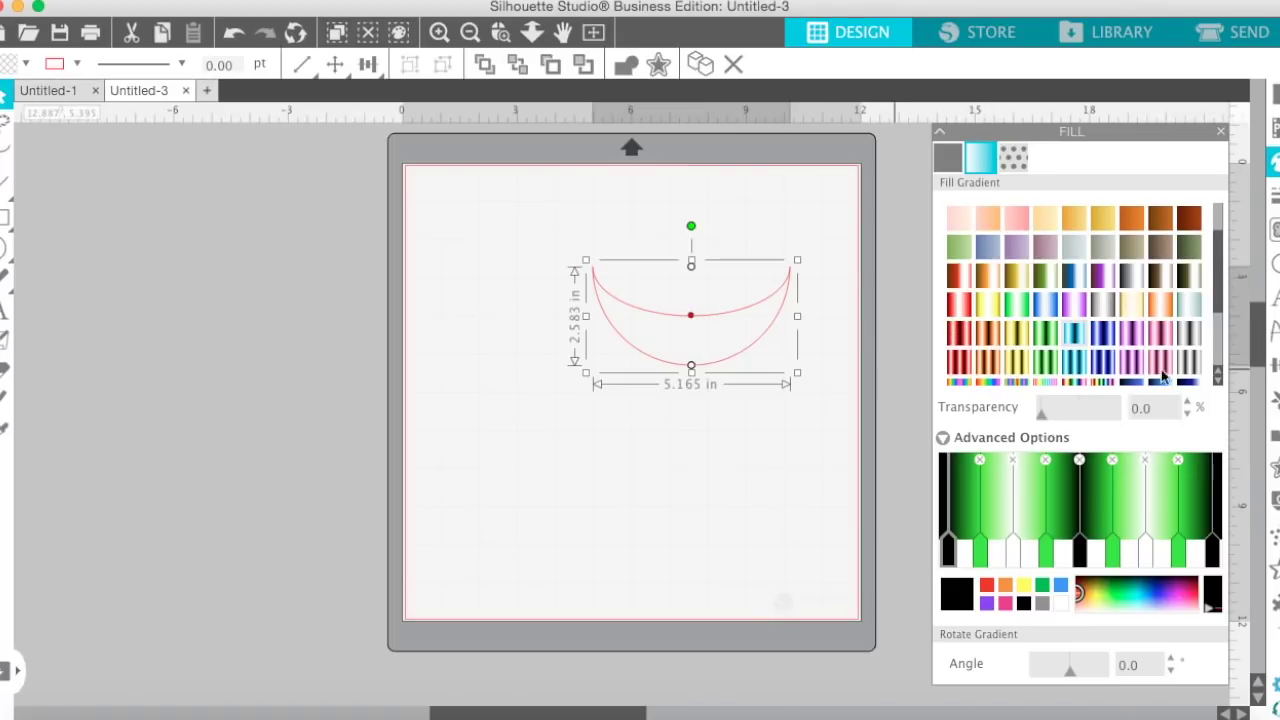
- Fill the crescent with a cyan-and-black gradient at 49% transparency, then choose the Sketch tool
left_click(1101, 343)
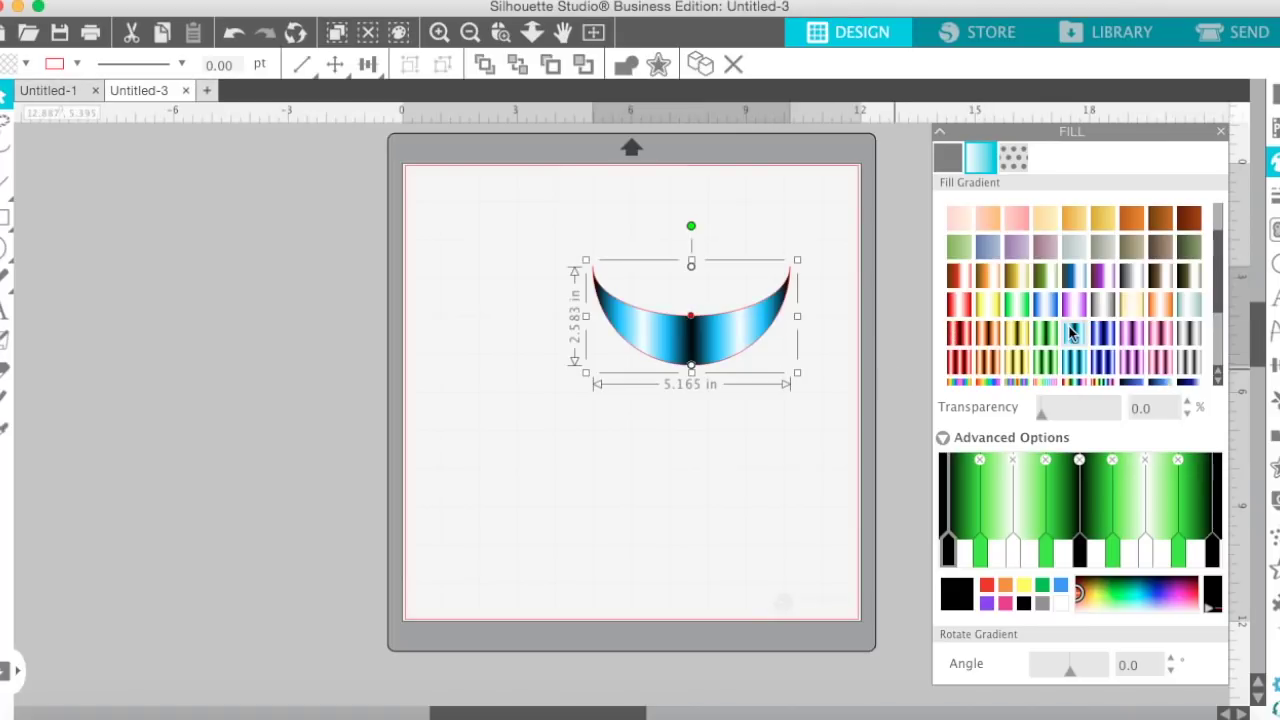
left_click(638, 410)
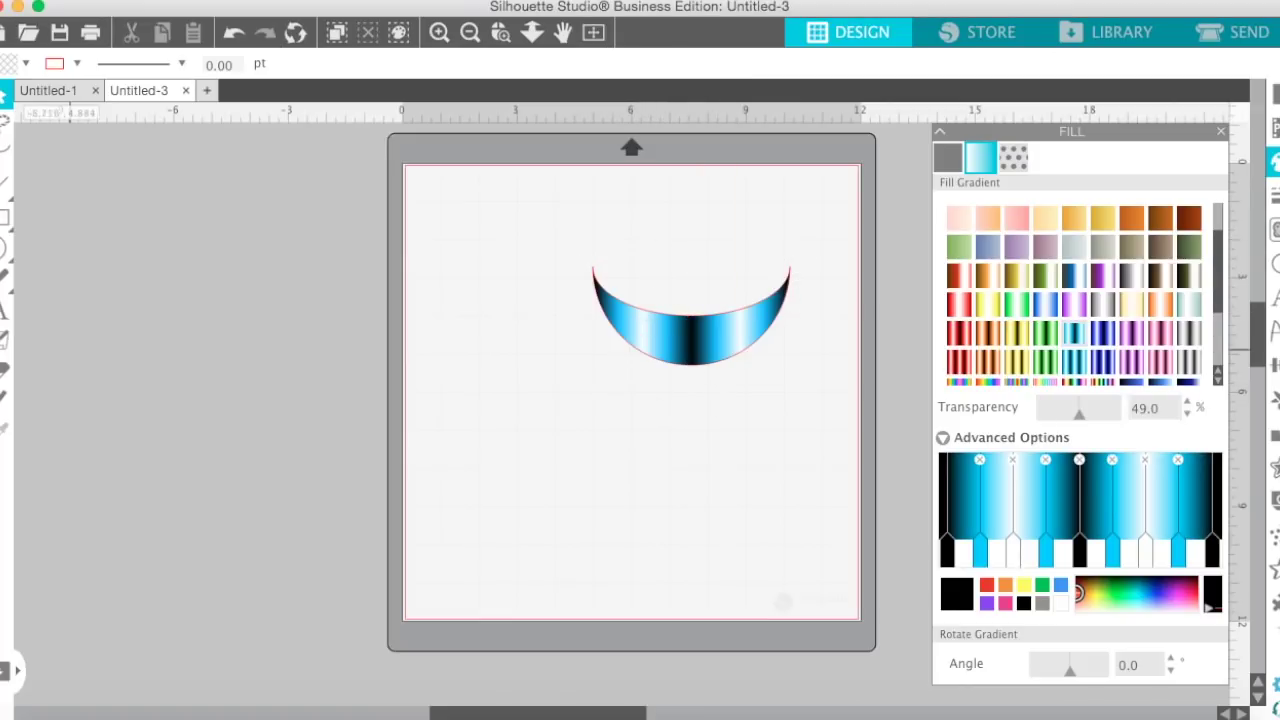
left_click(6, 340)
left_click(338, 280)
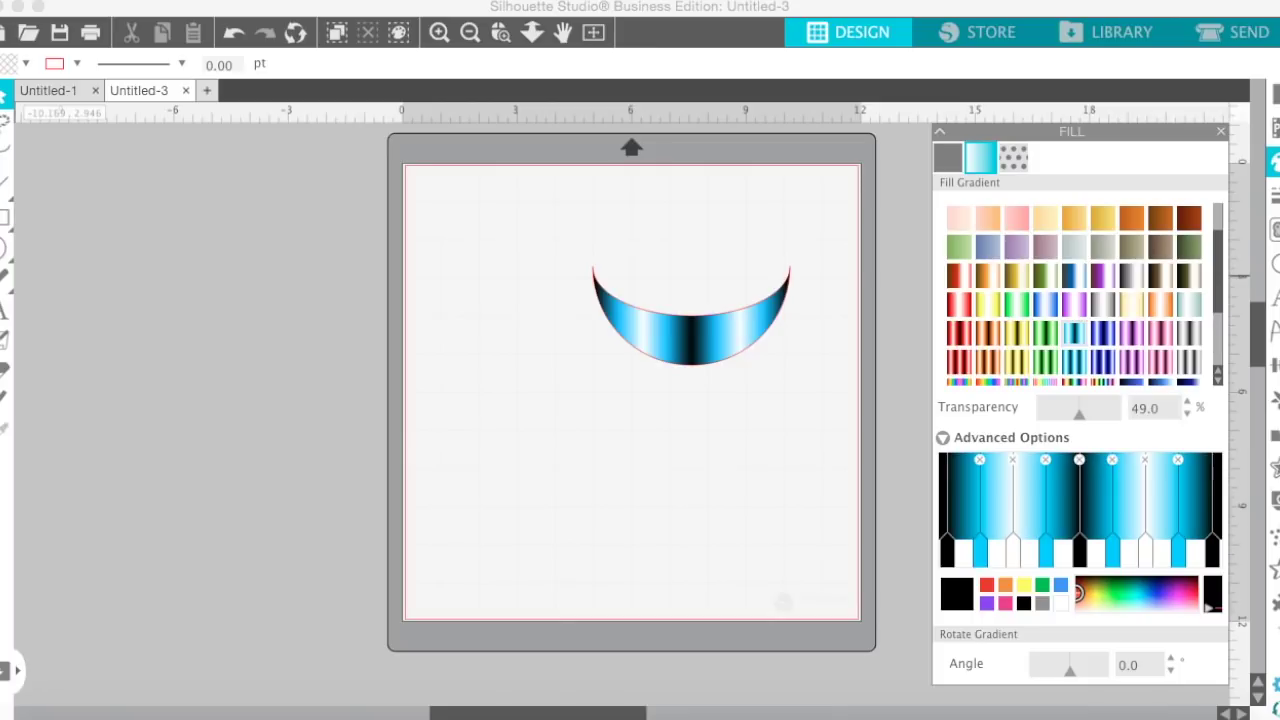
left_click(8, 276)
left_click(28, 300)
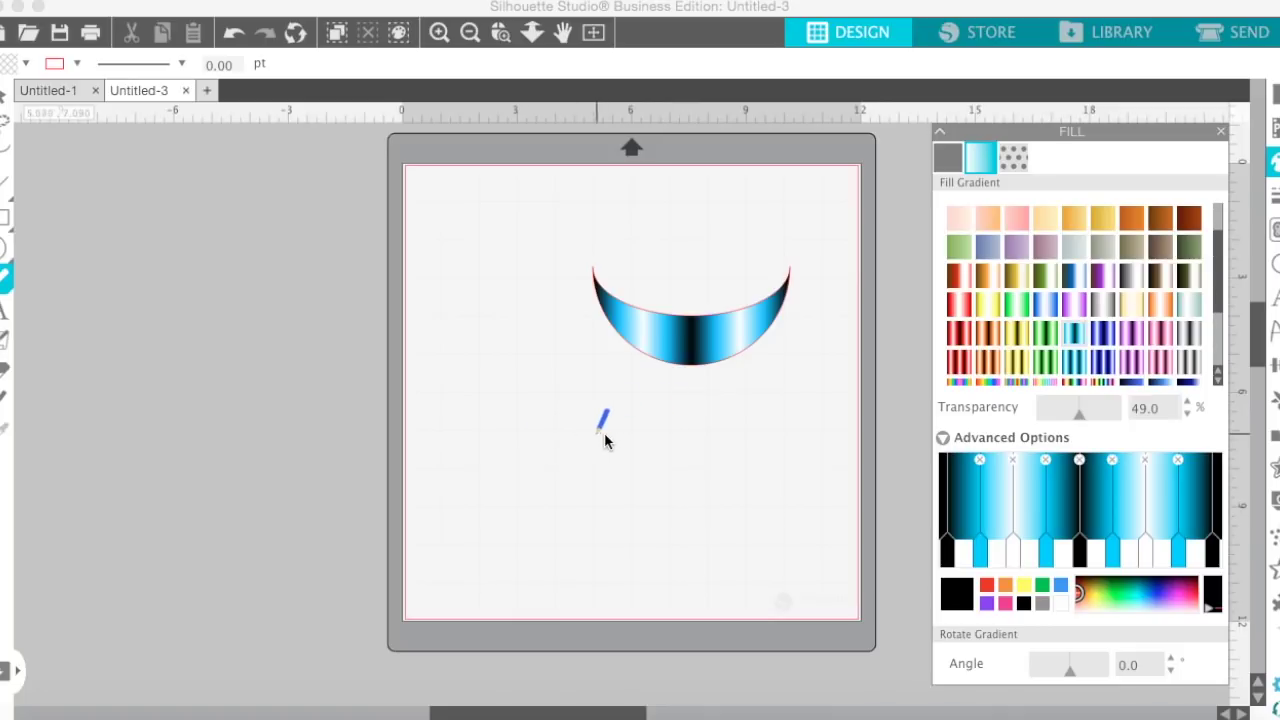
- Sketch a trial freehand loop below the crescent, then delete it
left_click_drag(706, 420, 658, 420)
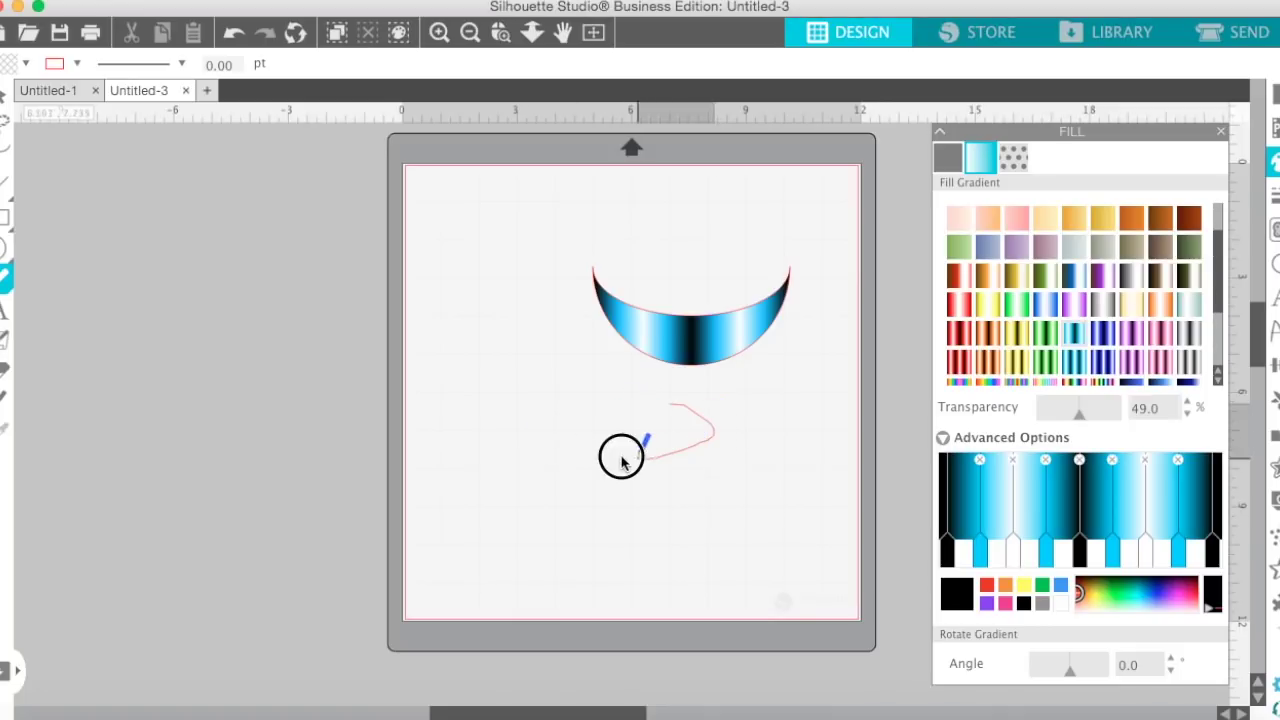
left_click(658, 420)
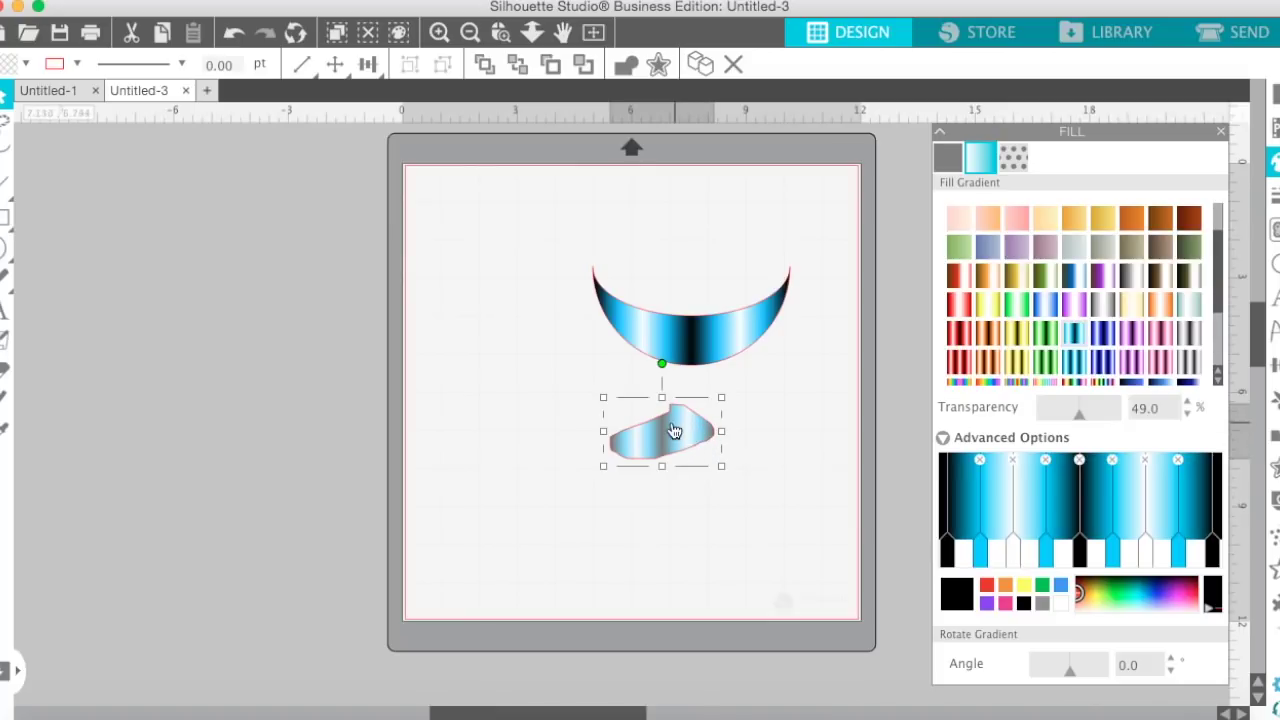
key("Delete")
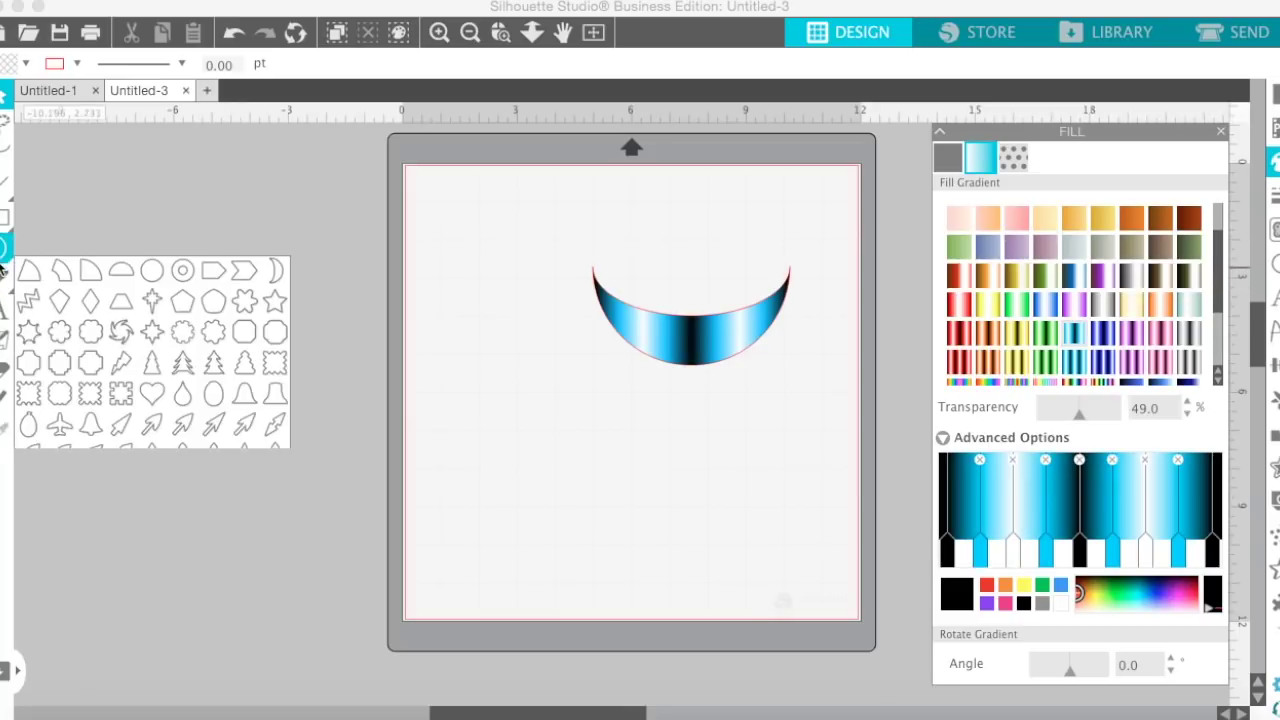
mouse_move(5, 247)
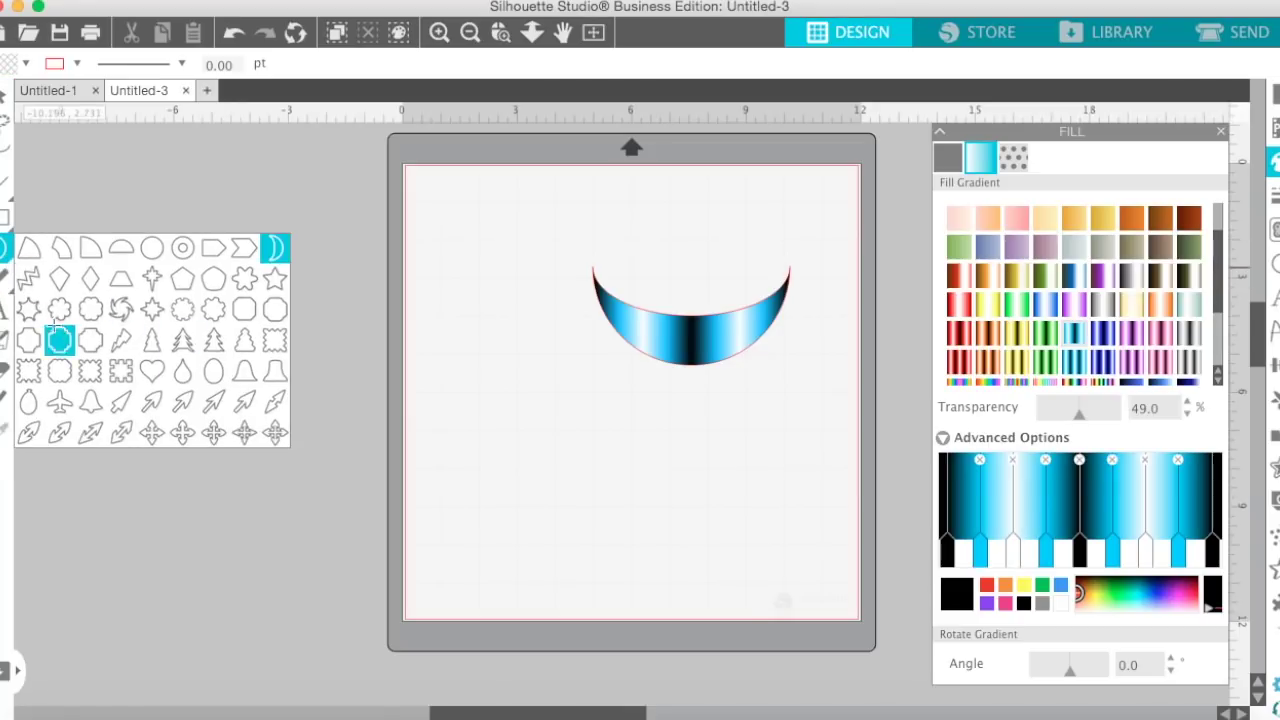
- Draw a small zigzag in the lower left of the mat and select it
left_click(28, 289)
left_click_drag(488, 428, 518, 512)
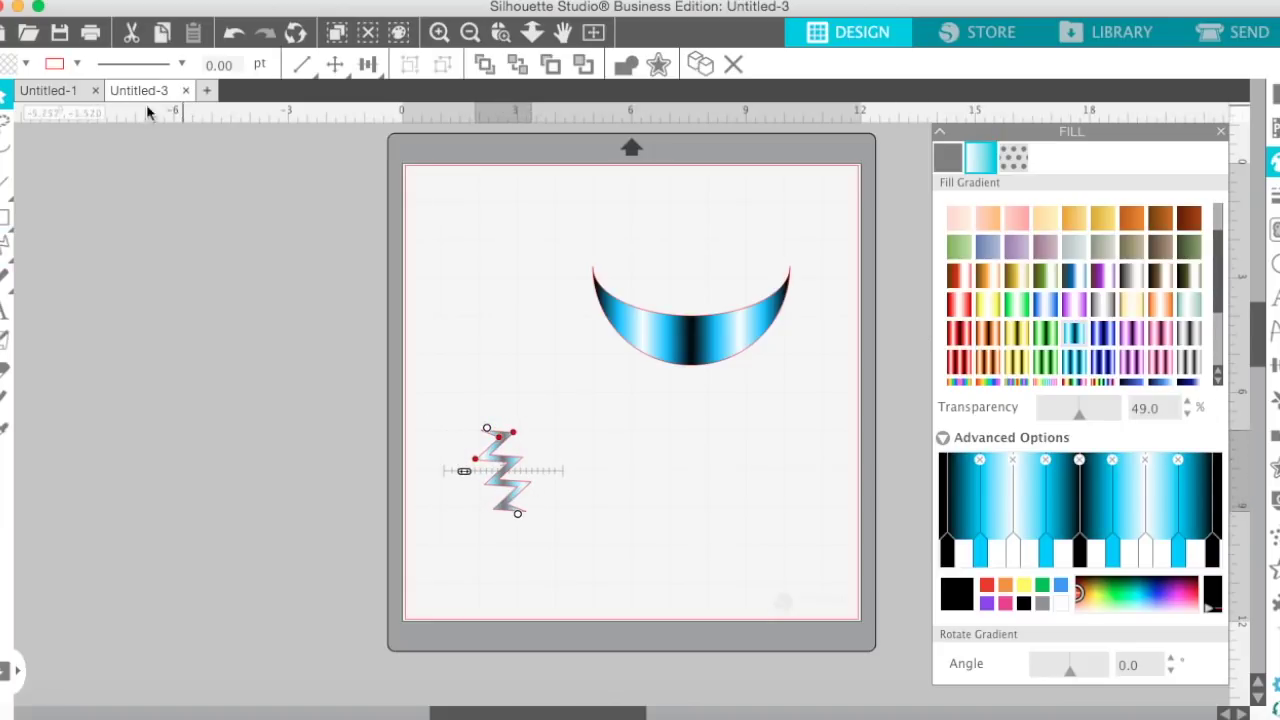
left_click(525, 490)
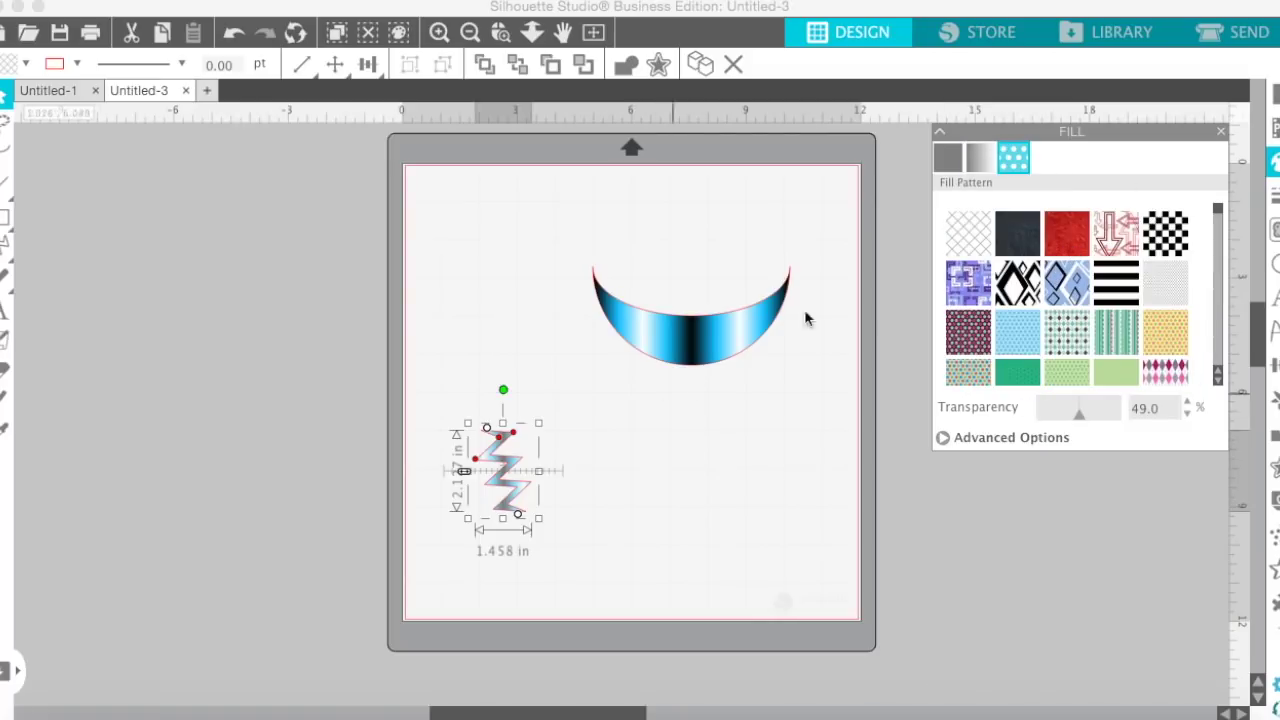
- Try the red pattern on the zigzag, then settle on the blue diamond pattern
left_click(1066, 234)
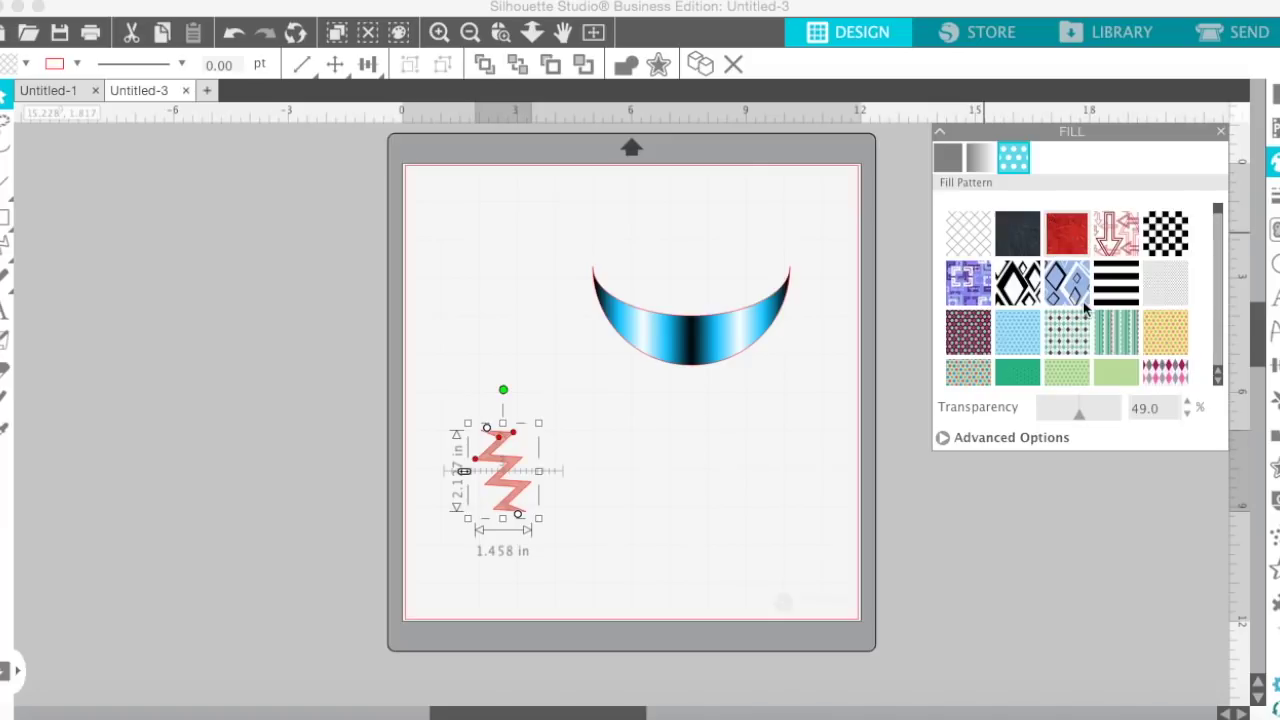
left_click(943, 437)
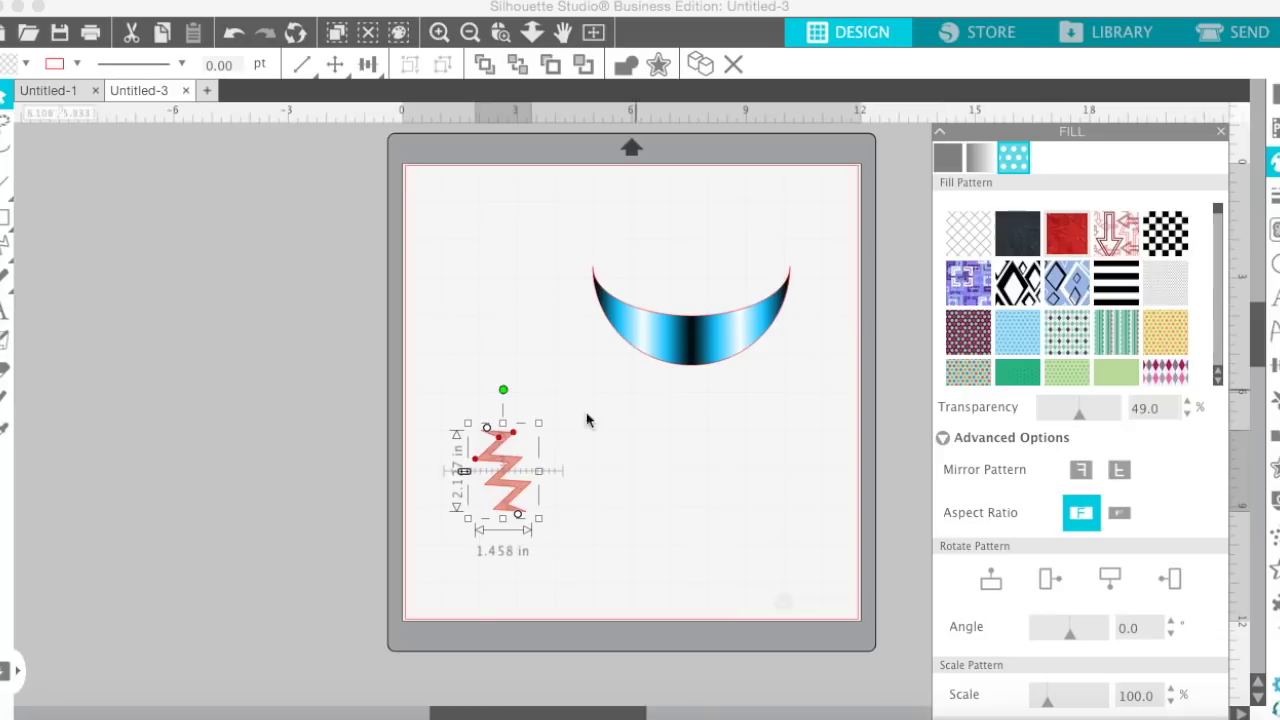
double_click(510, 468)
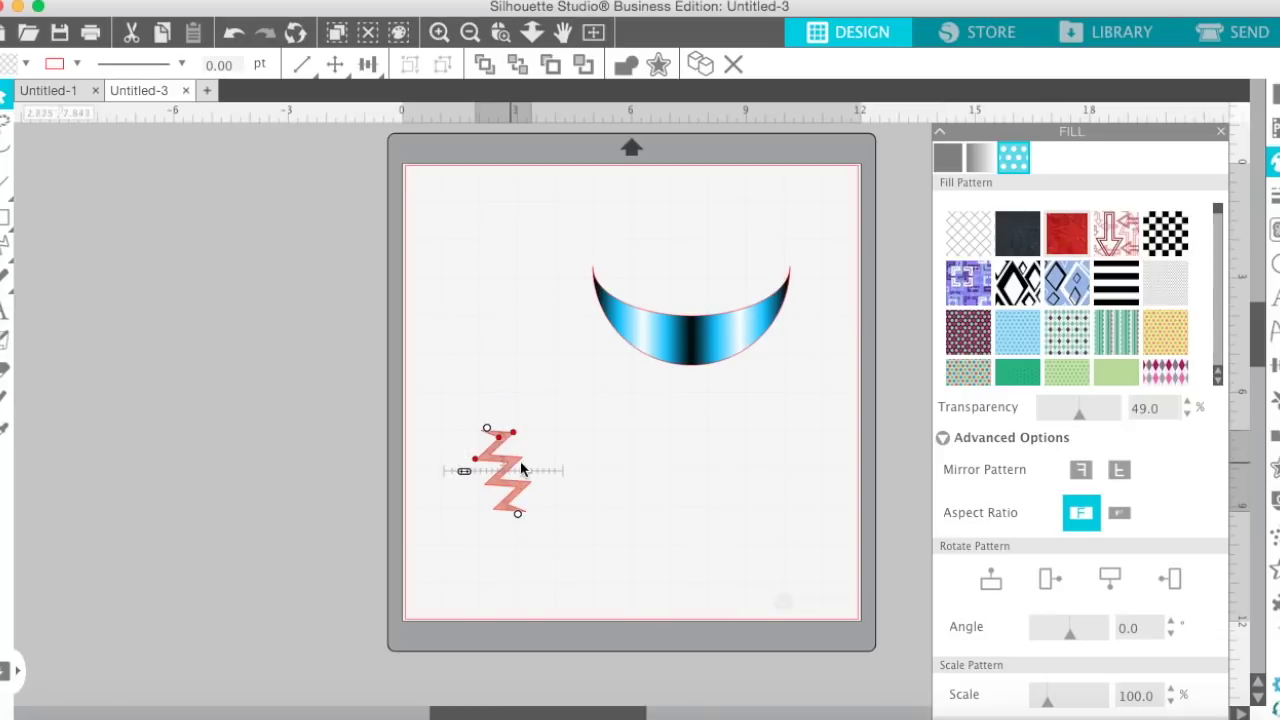
left_click(544, 492)
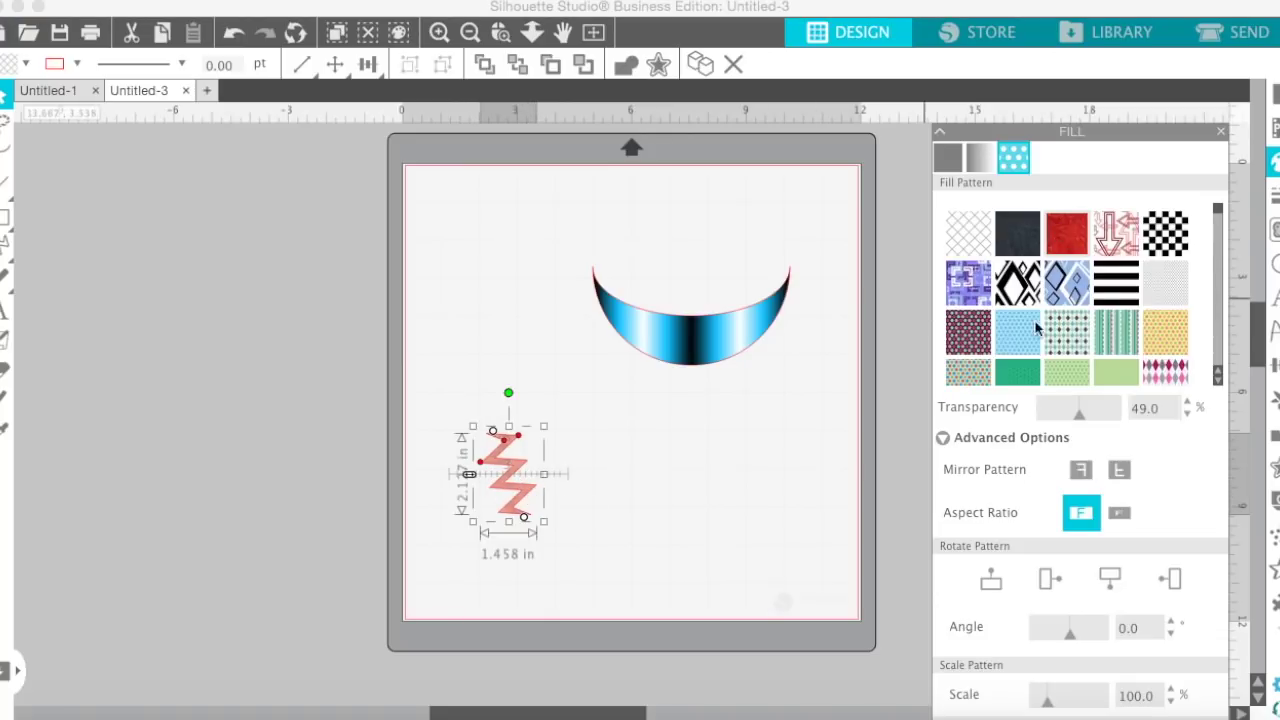
left_click(1062, 288)
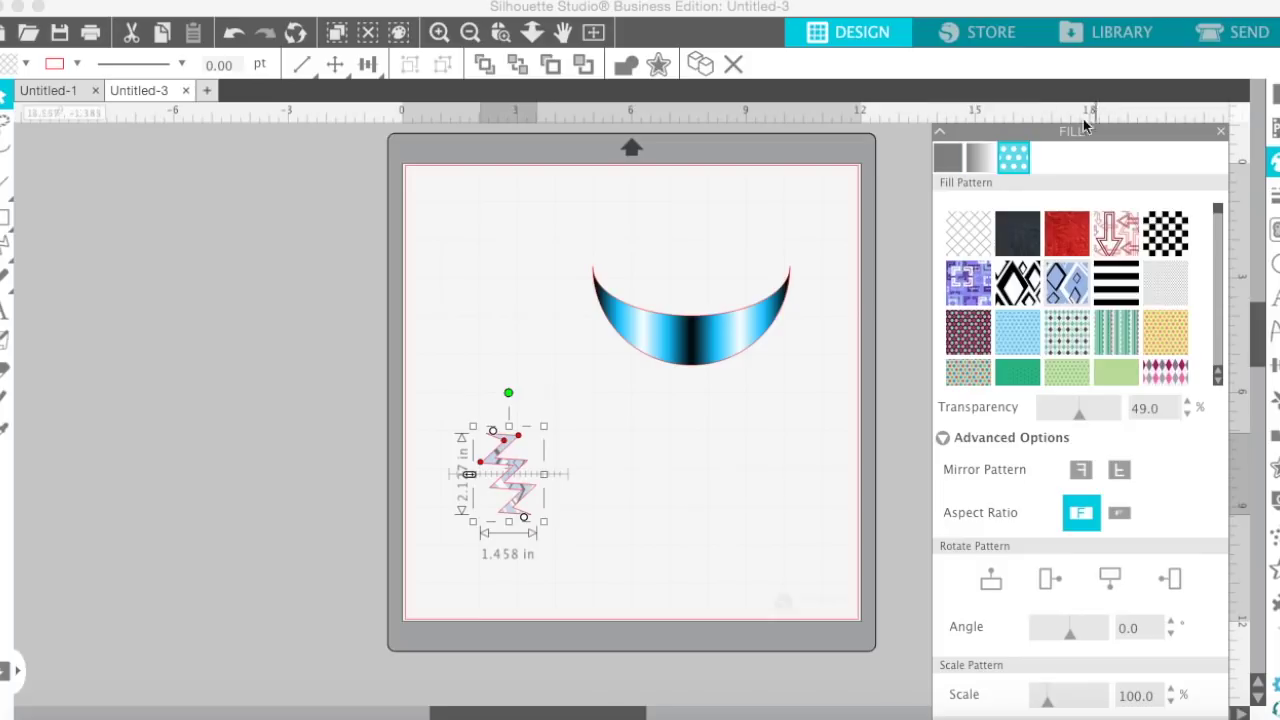
left_click(982, 157)
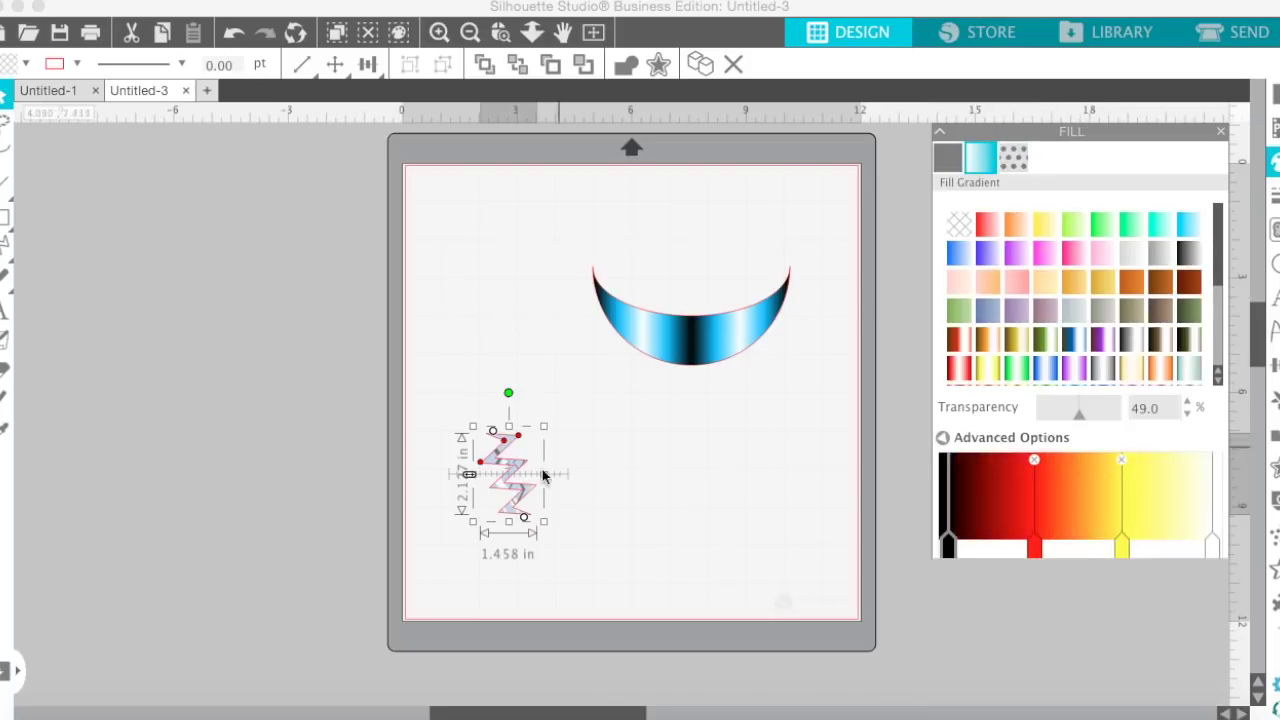